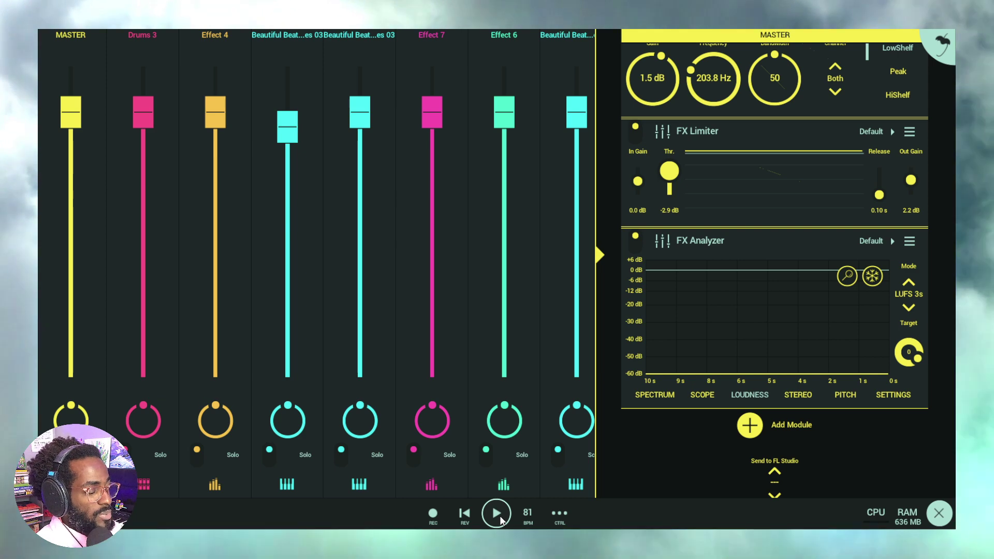
Start the mix playing and nudge the Master level up slightly while the analyzer traces LUFS 3s
{"action": "left_click", "coordinate": [500, 516]}
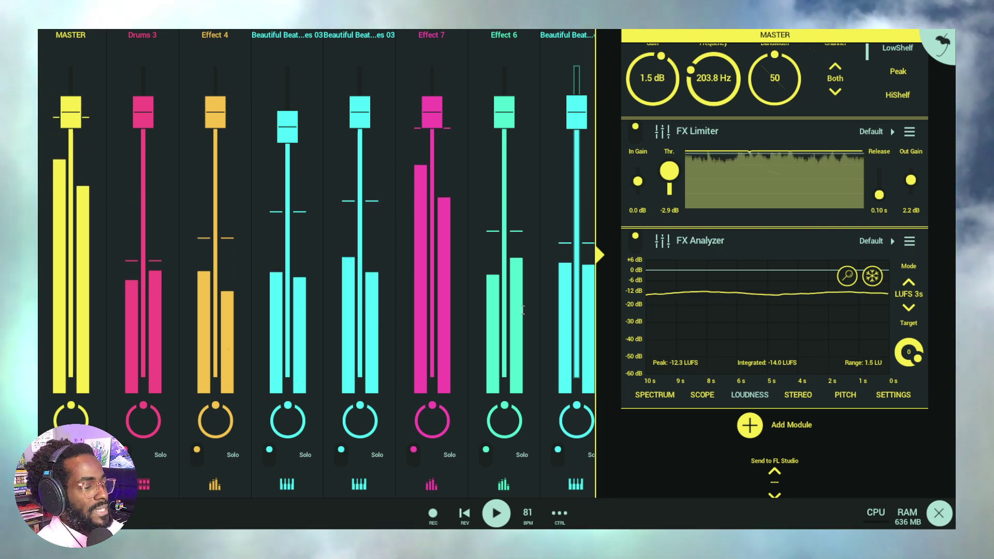
{"action": "left_click_drag", "start_coordinate": [70, 116], "coordinate": [71, 109]}
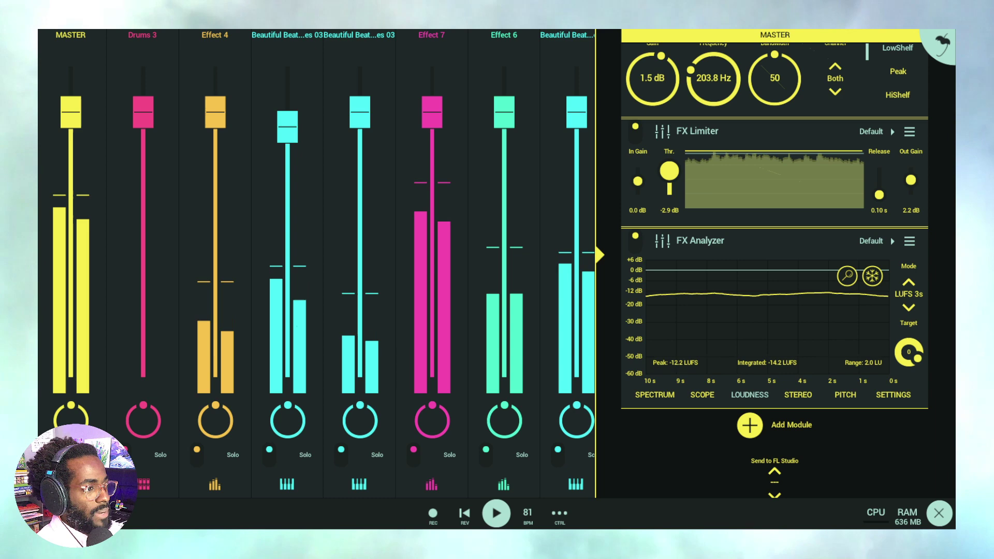
Switch the Master analyzer to LUFS 0.4s, briefly to RMS, and back to LUFS 0.4s
{"action": "left_click", "coordinate": [908, 294]}
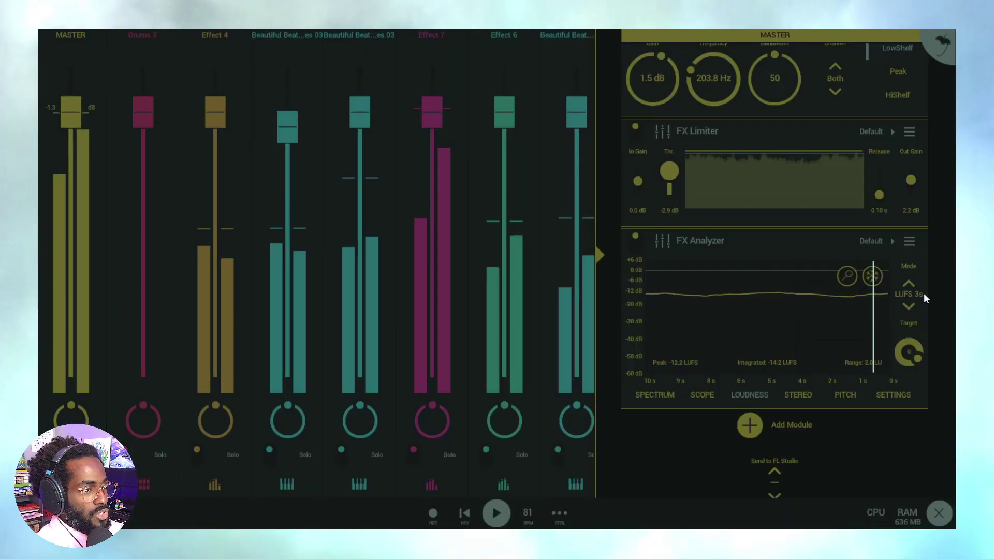
{"action": "left_click", "coordinate": [905, 276]}
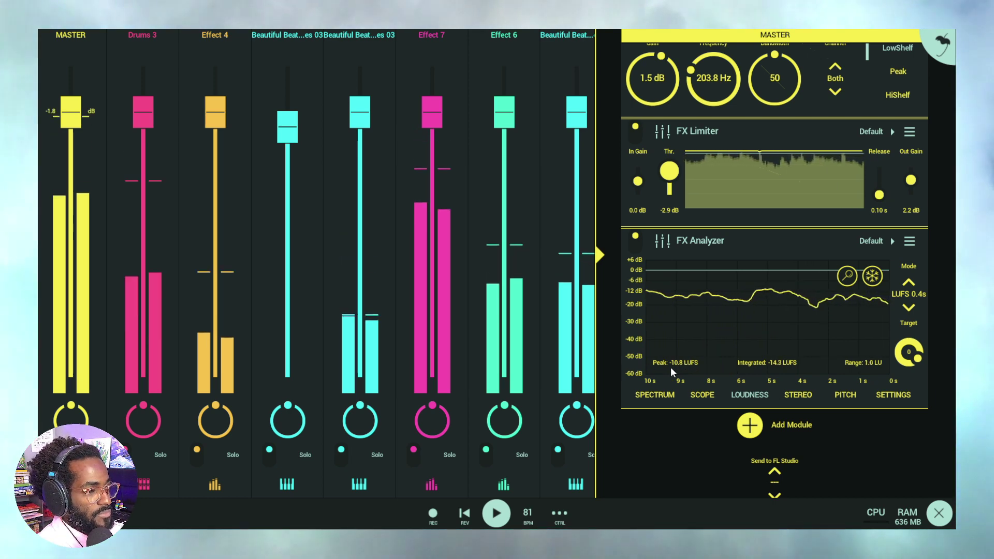
{"action": "left_click", "coordinate": [912, 293]}
{"action": "left_click", "coordinate": [915, 334]}
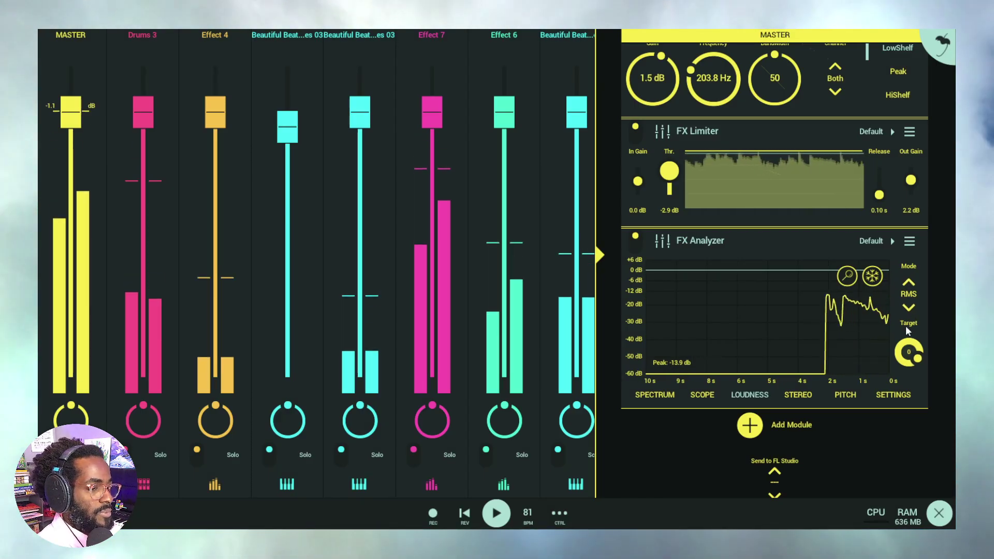
{"action": "left_click", "coordinate": [908, 297]}
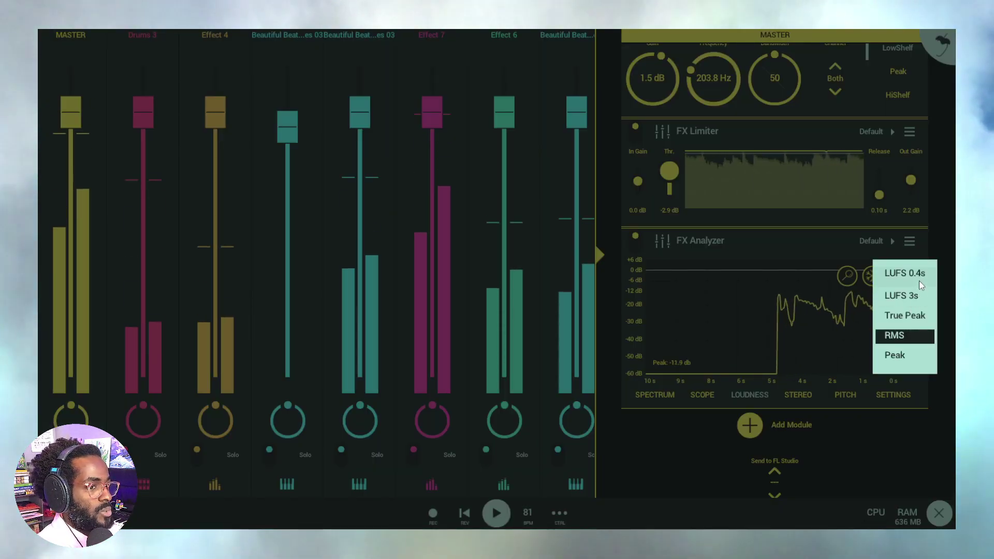
{"action": "left_click", "coordinate": [904, 276]}
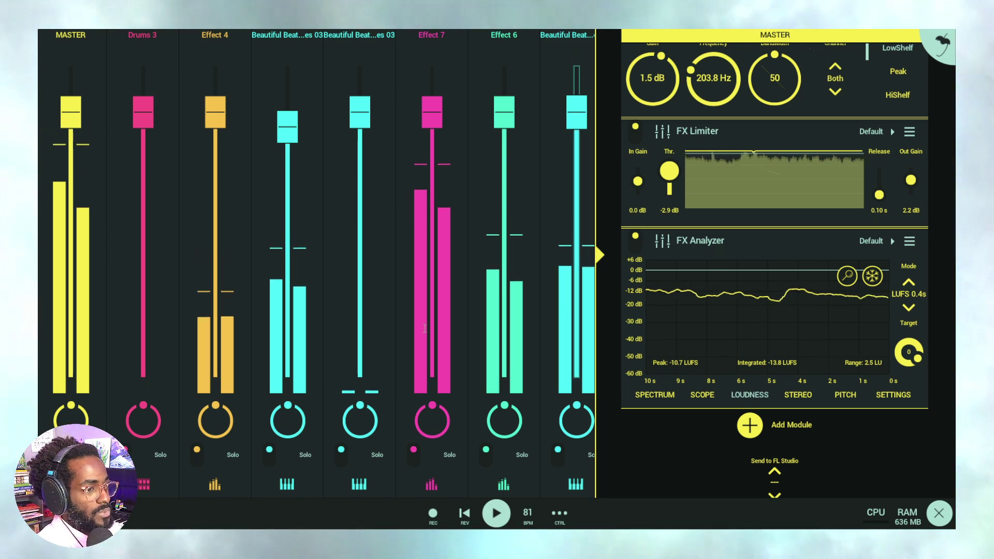
Check the analyzer in LUFS 3s mode, flipping between the stereo image and loudness graph
{"action": "left_click", "coordinate": [909, 294]}
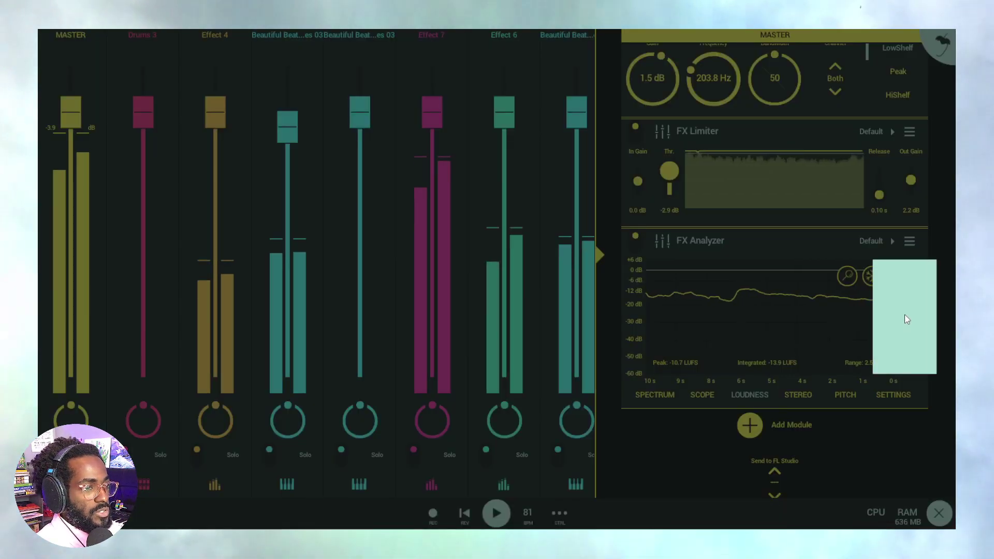
{"action": "left_click", "coordinate": [916, 293]}
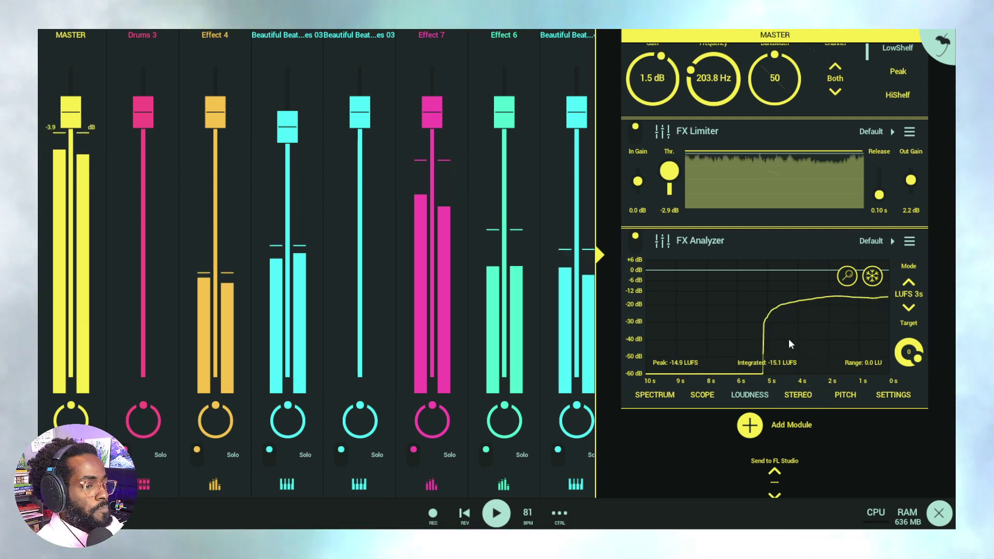
{"action": "left_click", "coordinate": [799, 395]}
{"action": "left_click", "coordinate": [760, 396]}
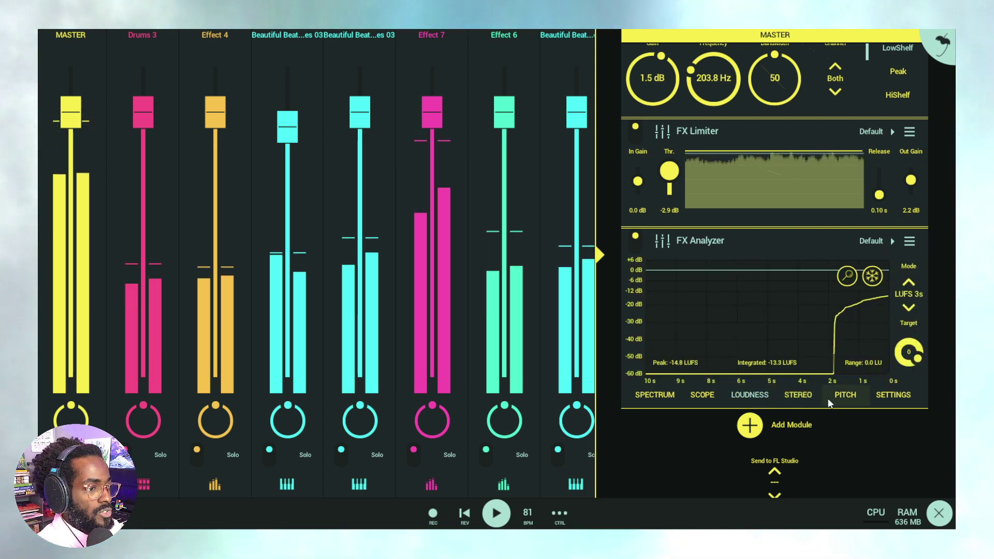
{"action": "left_click", "coordinate": [798, 394]}
{"action": "left_click", "coordinate": [750, 395]}
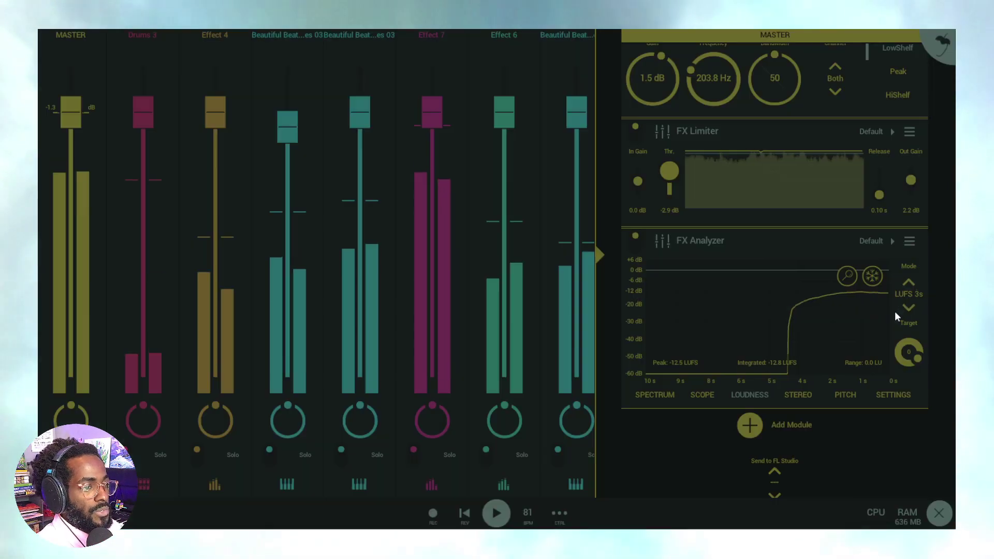
Return the analyzer to LUFS 0.4s measurement, restarting the loudness reading
{"action": "left_click", "coordinate": [908, 293]}
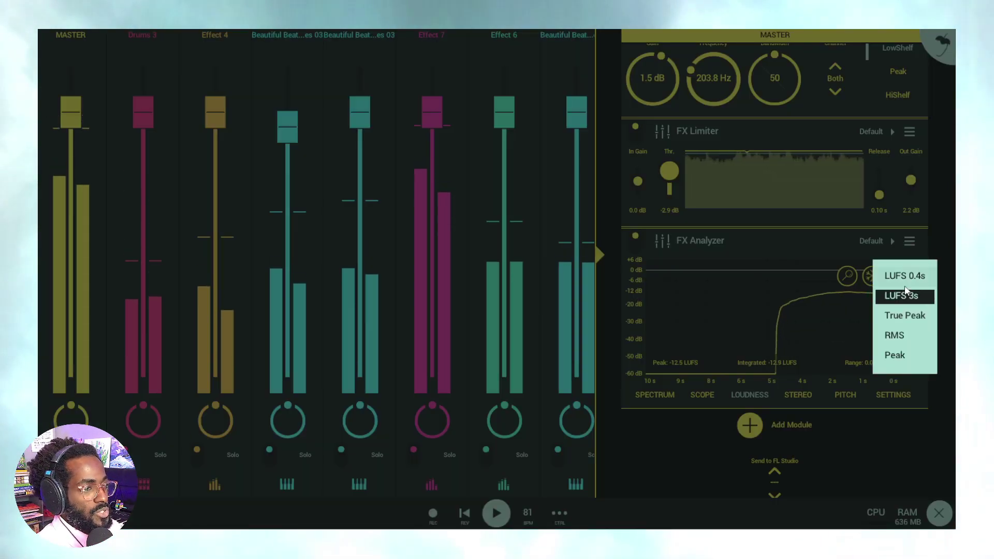
{"action": "left_click", "coordinate": [908, 284]}
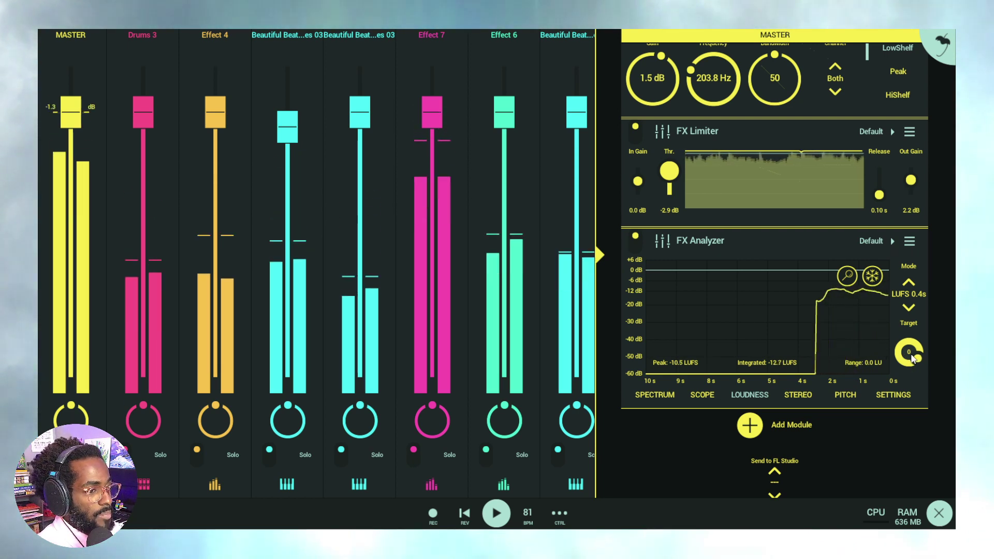
Lower the loudness target below 0 and zoom the graph into a marked region
{"action": "left_click_drag", "start_coordinate": [915, 359], "coordinate": [924, 399]}
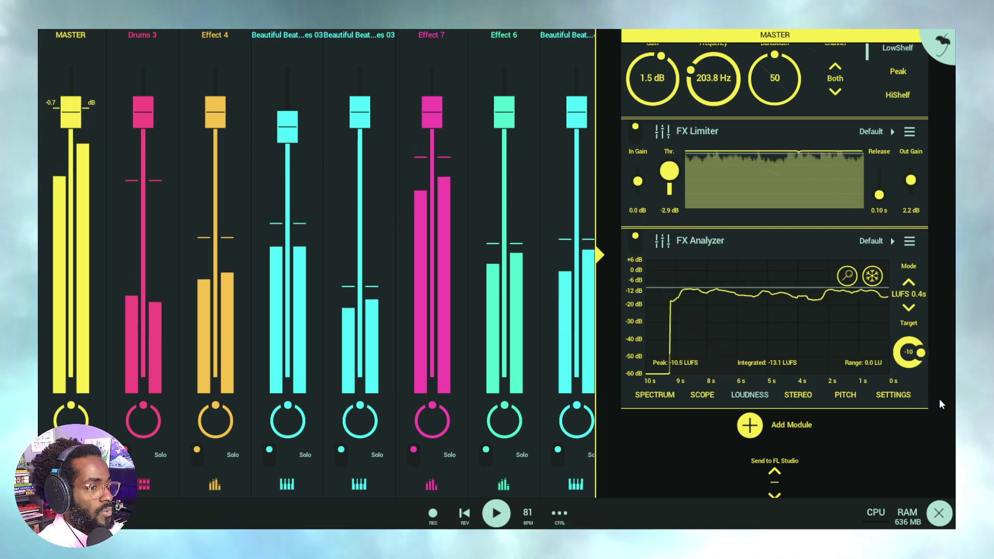
{"action": "left_click_drag", "start_coordinate": [934, 399], "coordinate": [941, 415]}
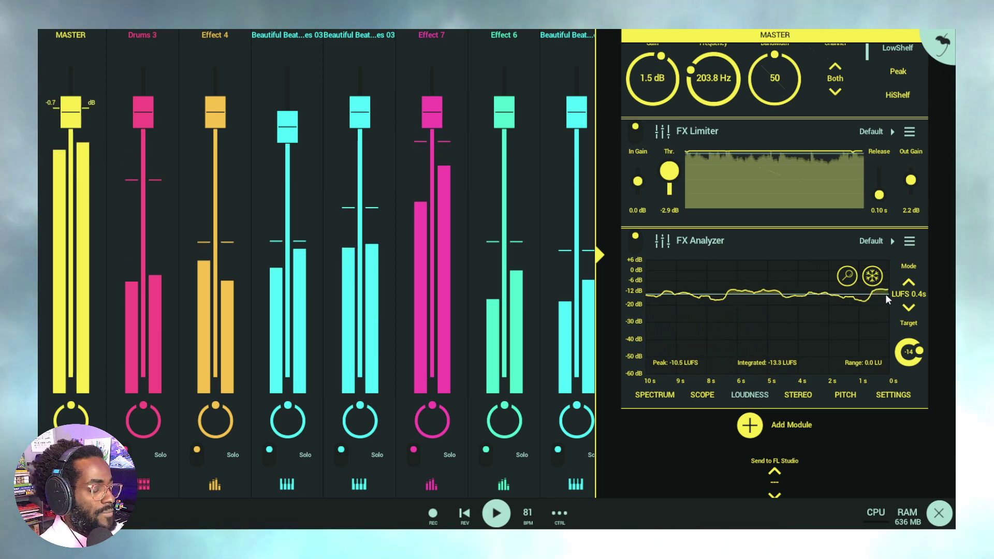
{"action": "left_click", "coordinate": [847, 276]}
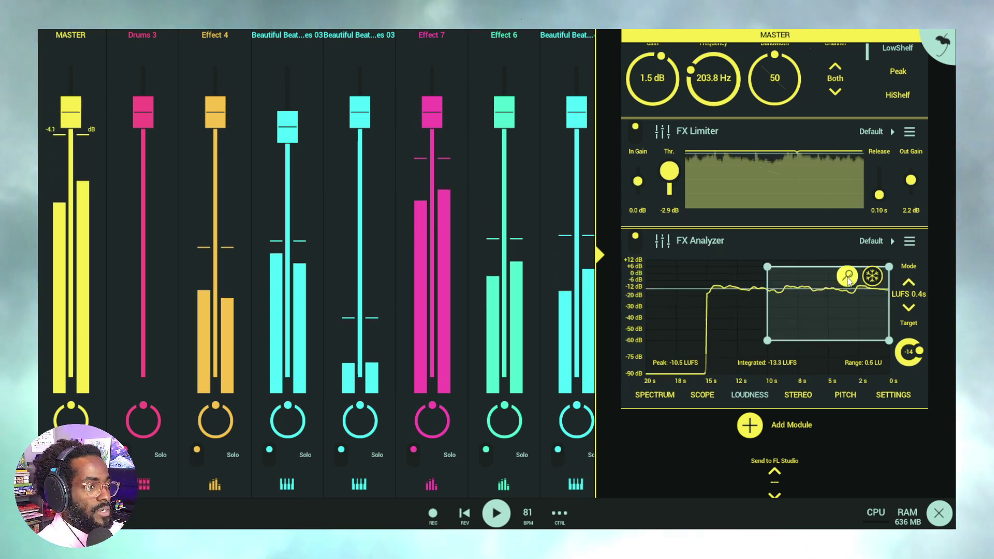
{"action": "left_click_drag", "start_coordinate": [812, 306], "coordinate": [778, 304]}
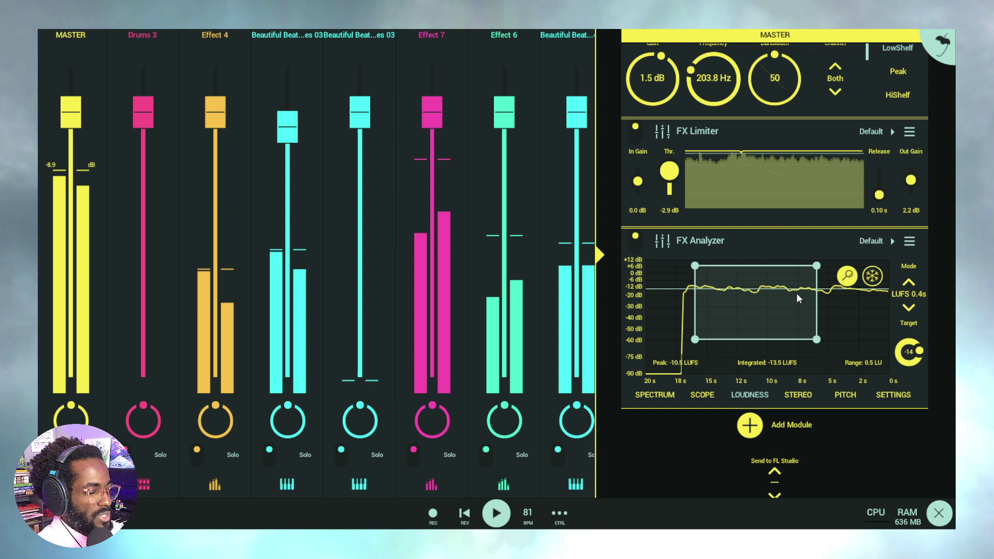
{"action": "left_click", "coordinate": [848, 275]}
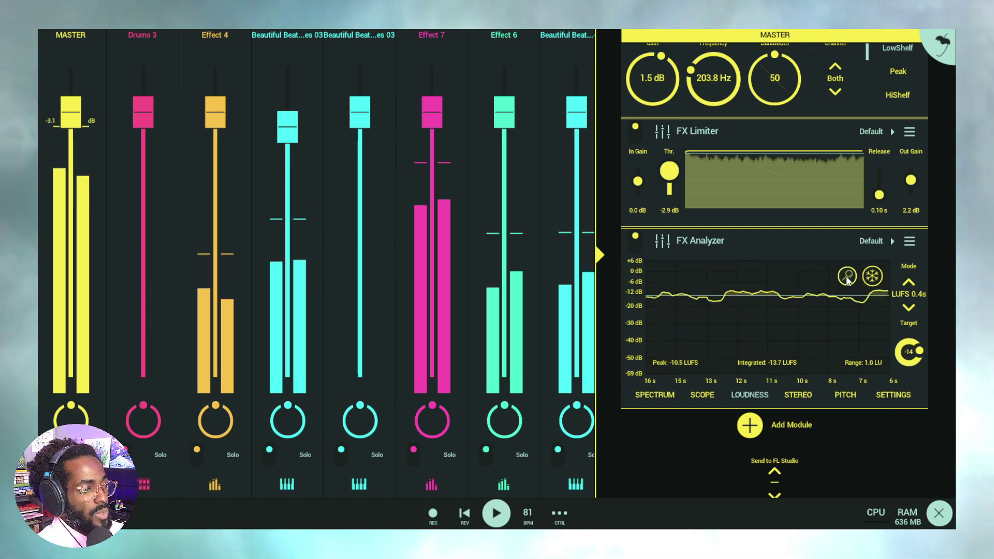
Bring the loudness target back to 0 and zoom the graph into the 16 s–6 s span
{"action": "left_click", "coordinate": [843, 279]}
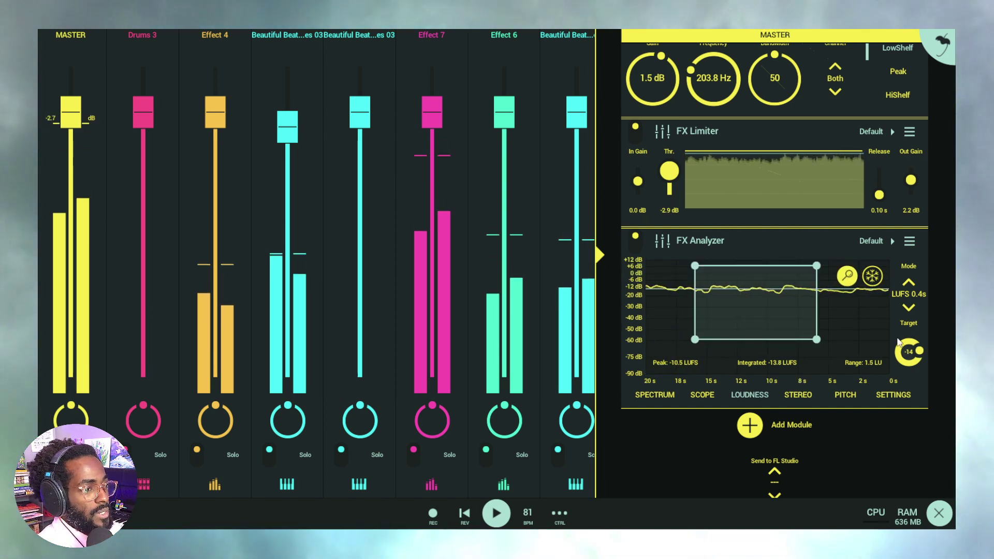
{"action": "left_click_drag", "start_coordinate": [916, 358], "coordinate": [925, 336]}
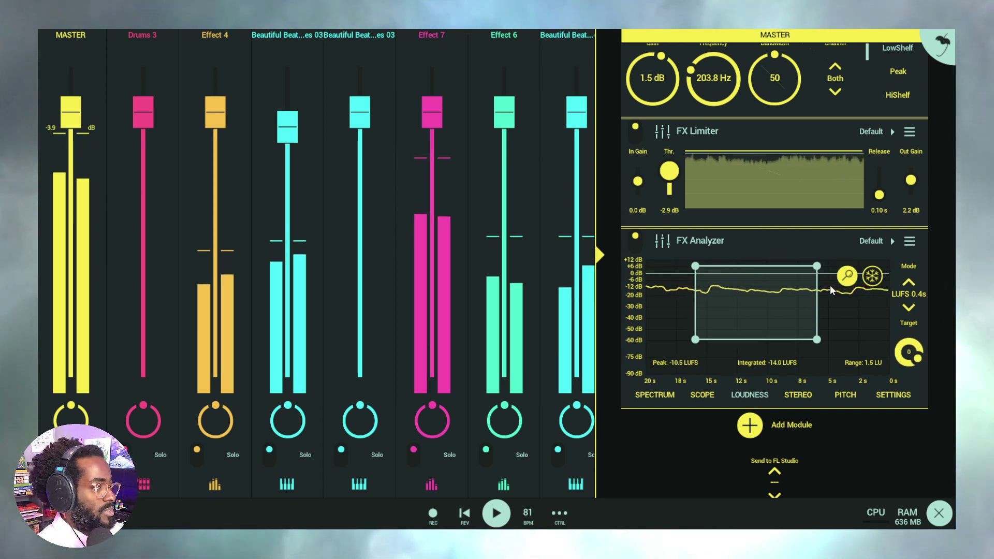
{"action": "left_click", "coordinate": [846, 275]}
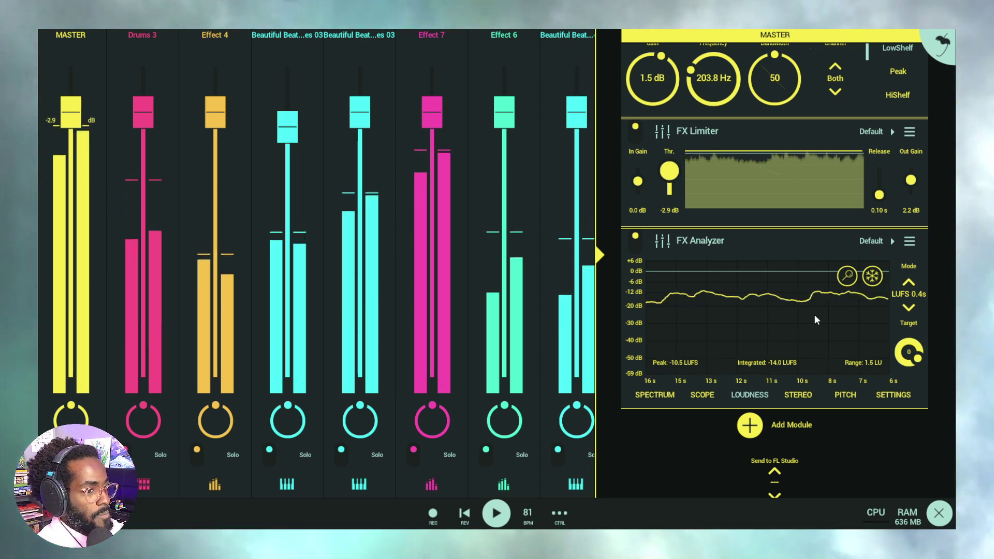
Switch the Master analyzer to RMS and then to Peak measurement, reading about -2.7 dB
{"action": "left_click", "coordinate": [910, 295]}
{"action": "left_click", "coordinate": [897, 312]}
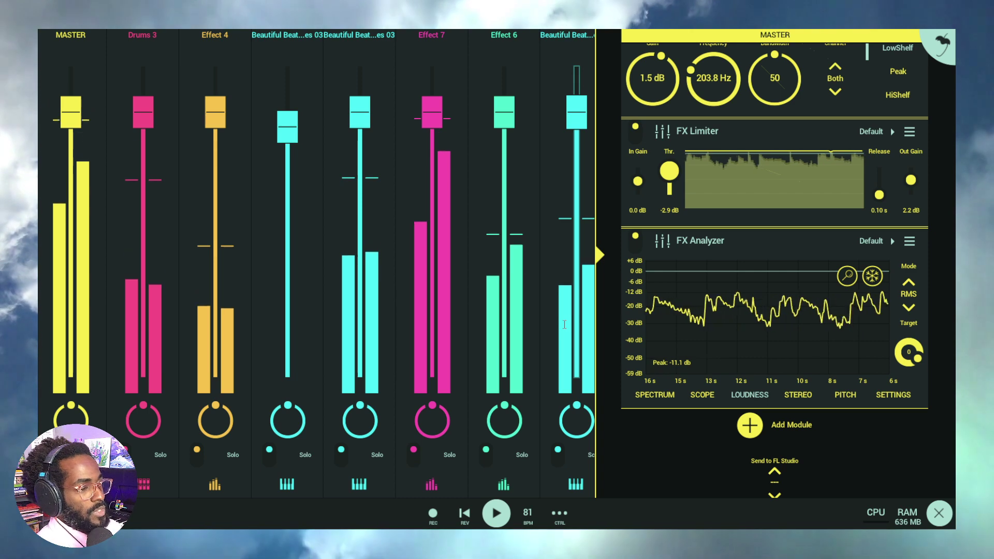
{"action": "left_click", "coordinate": [910, 309]}
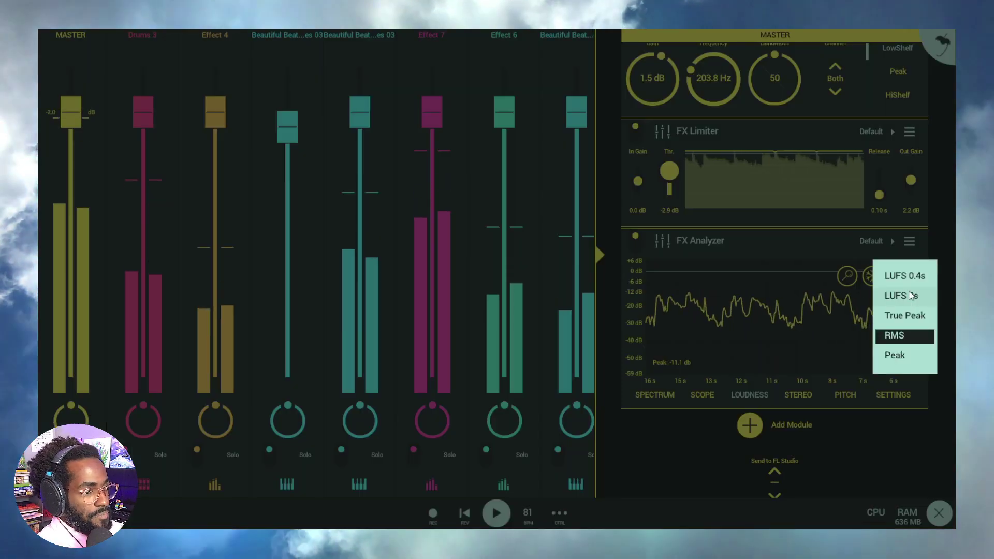
{"action": "left_click", "coordinate": [896, 355]}
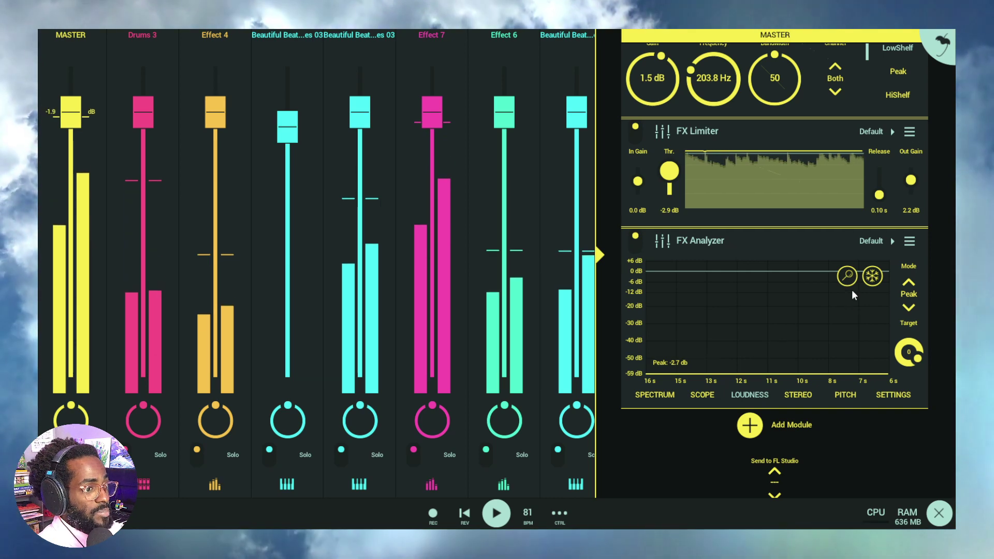
{"action": "left_click", "coordinate": [846, 276]}
{"action": "left_click", "coordinate": [849, 277]}
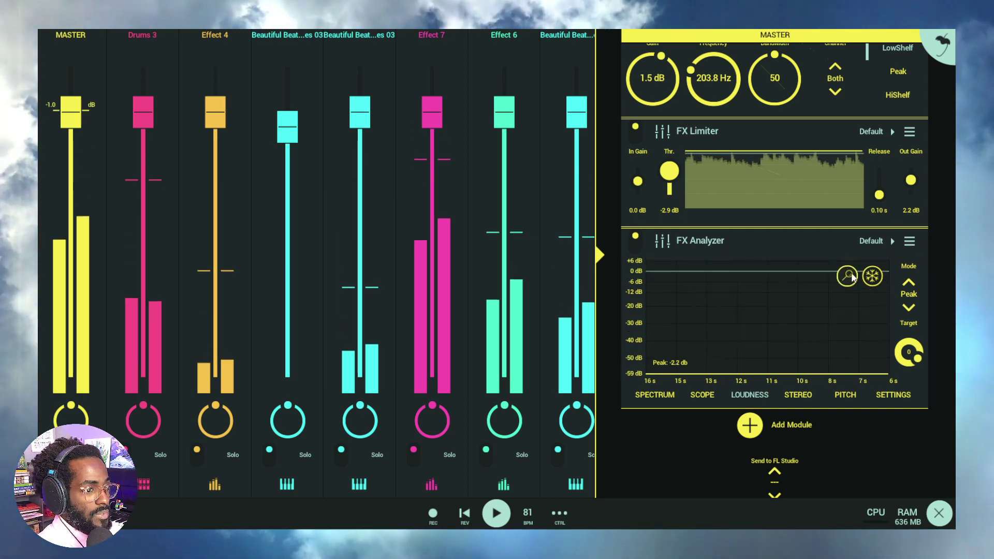
{"action": "left_click", "coordinate": [756, 397]}
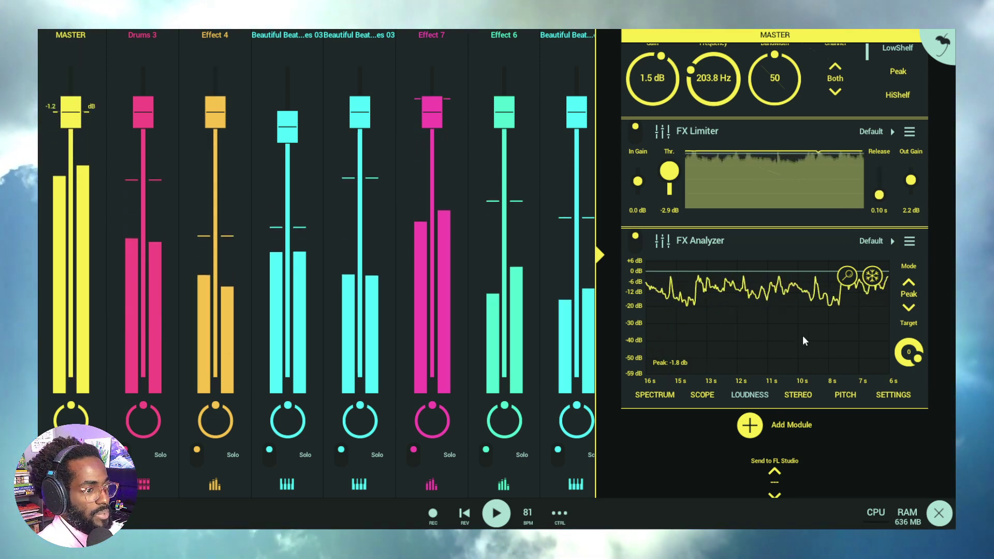
{"action": "left_click", "coordinate": [891, 393]}
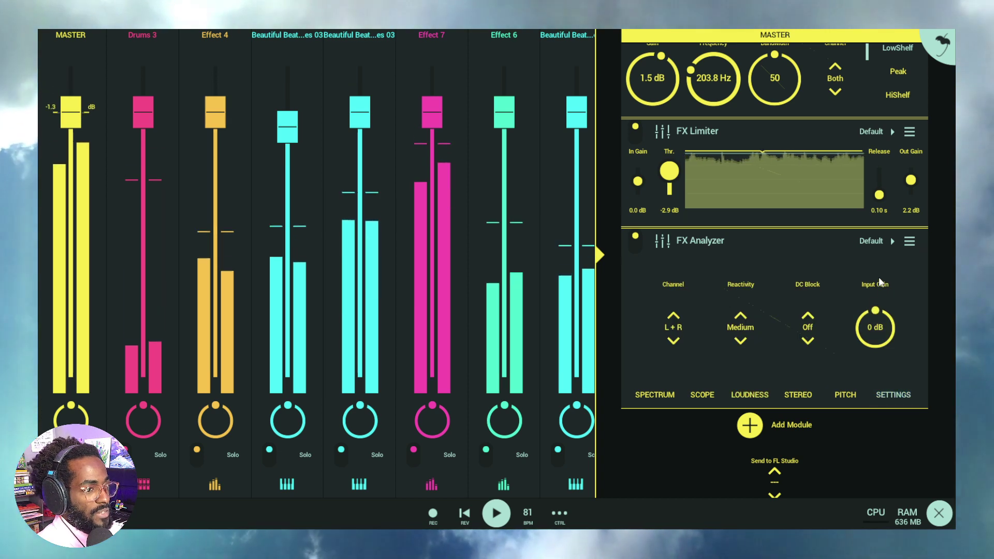
{"action": "left_click_drag", "start_coordinate": [875, 318], "coordinate": [894, 307]}
{"action": "double_click", "coordinate": [877, 325]}
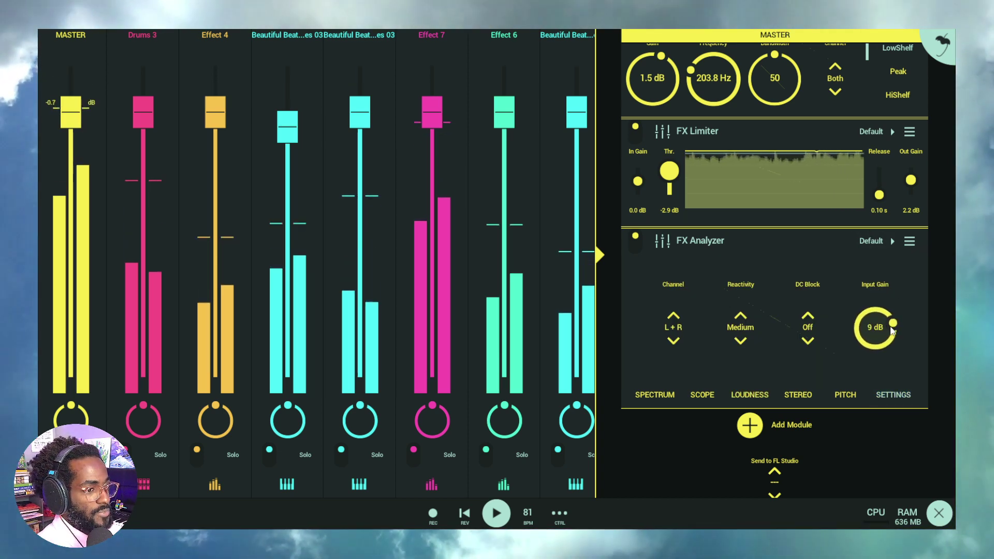
{"action": "left_click", "coordinate": [769, 393]}
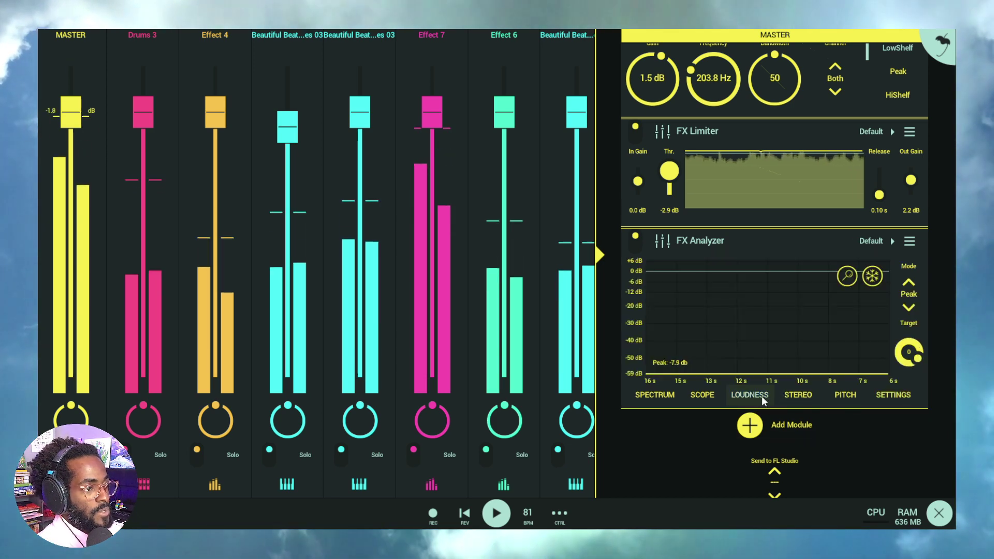
Measure loudness as True Peak, then return the analyzer to LUFS 0.4s mode
{"action": "left_click", "coordinate": [908, 294]}
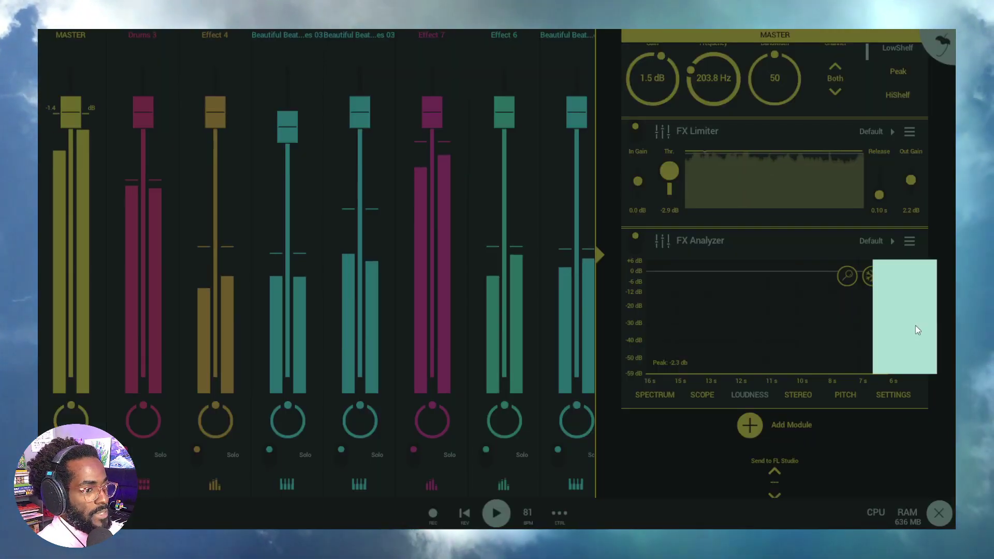
{"action": "left_click", "coordinate": [905, 315]}
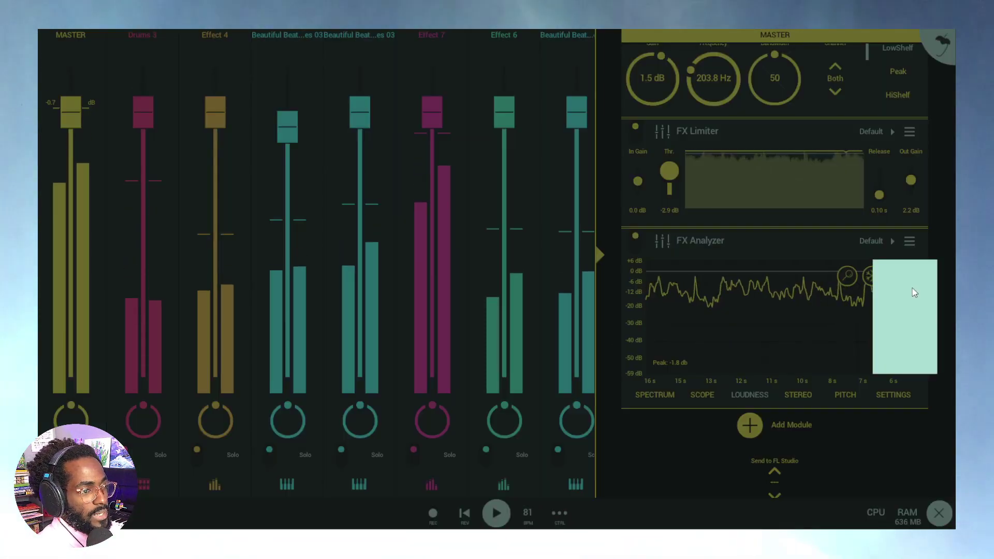
{"action": "left_click", "coordinate": [915, 292]}
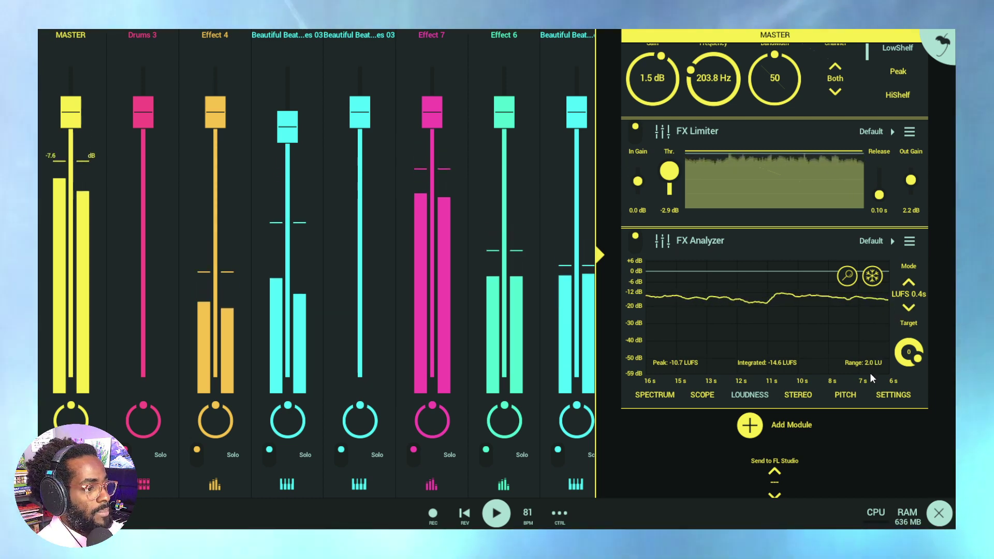
Compare RMS and Peak readings while nudging the Master volume up and slightly back down
{"action": "left_click", "coordinate": [918, 295]}
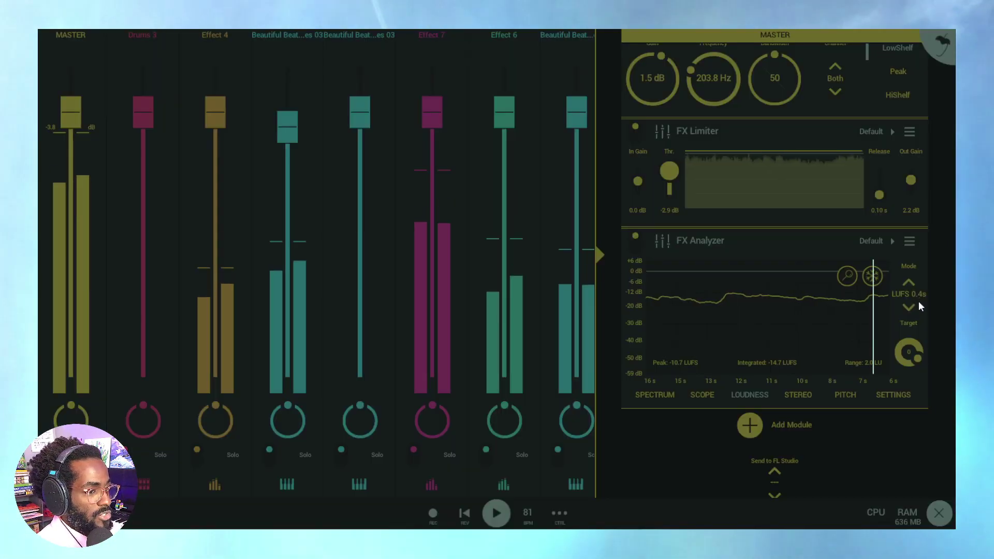
{"action": "left_click", "coordinate": [895, 335]}
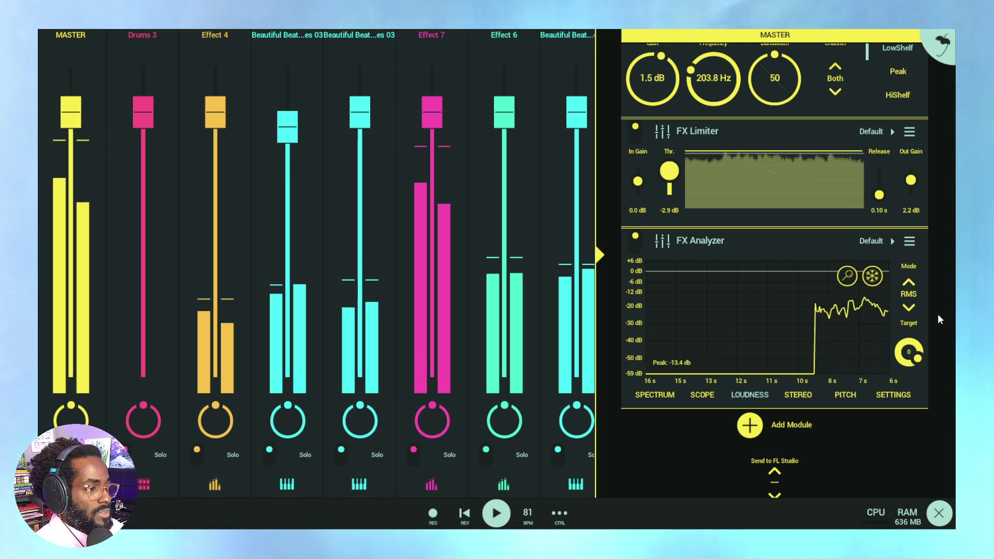
{"action": "left_click", "coordinate": [911, 300]}
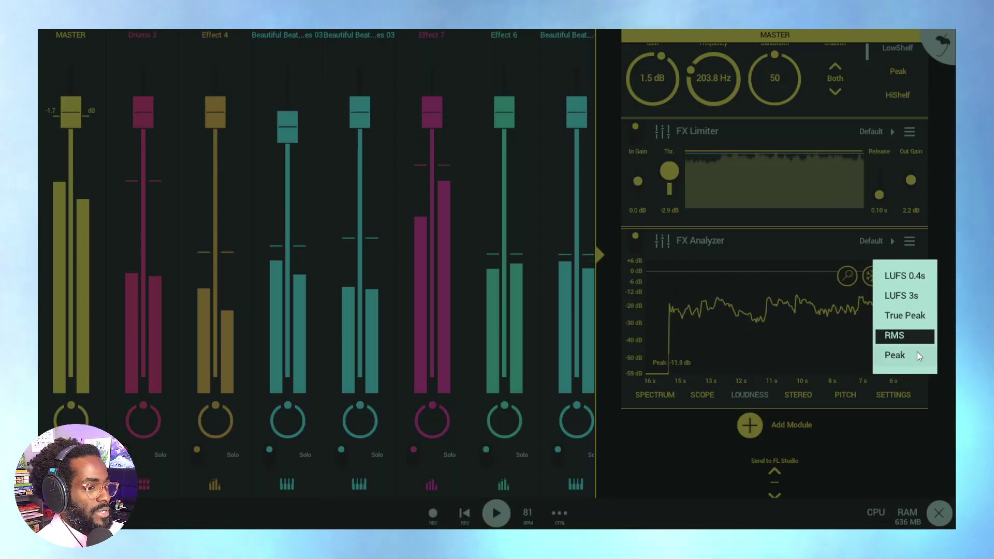
{"action": "left_click", "coordinate": [901, 354]}
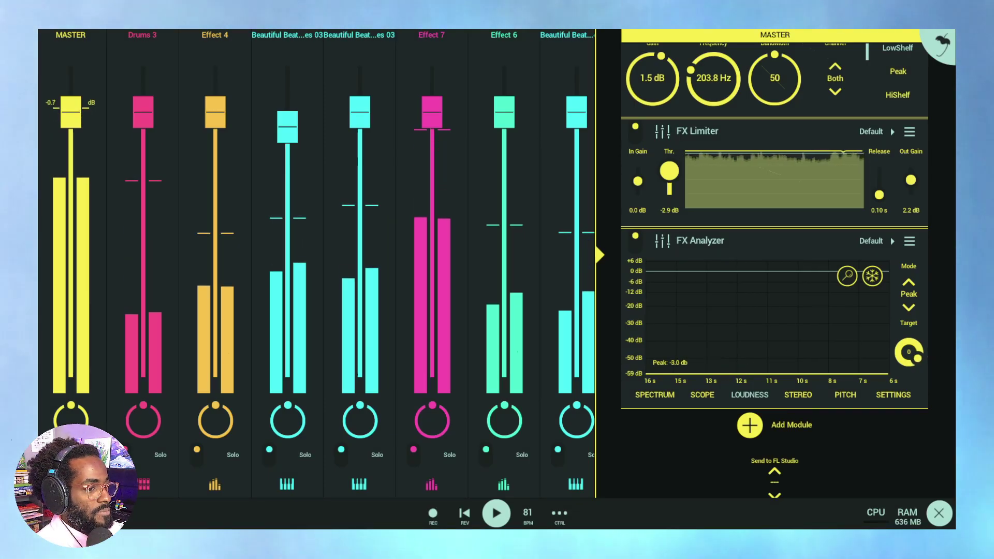
{"action": "left_click_drag", "start_coordinate": [71, 116], "coordinate": [71, 114]}
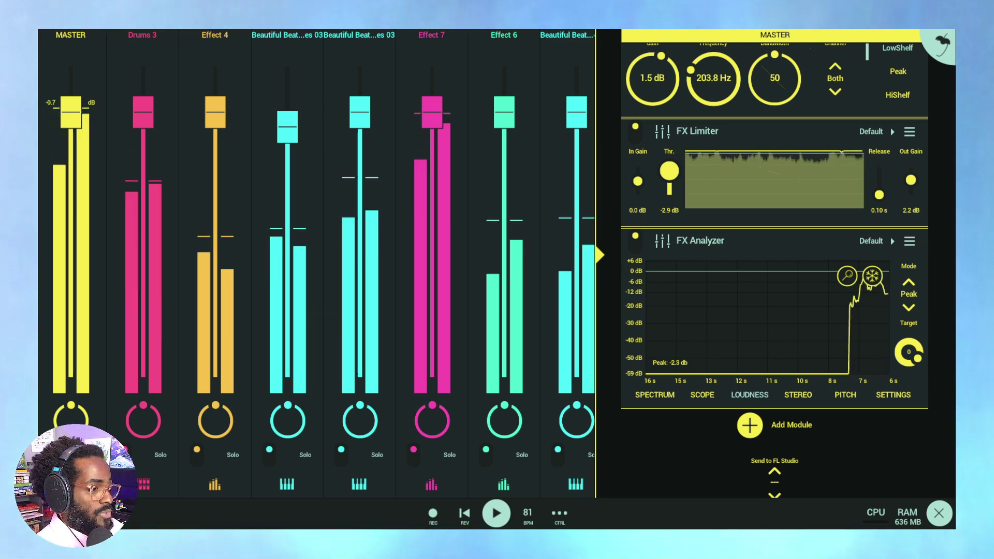
{"action": "left_click_drag", "start_coordinate": [71, 115], "coordinate": [71, 107]}
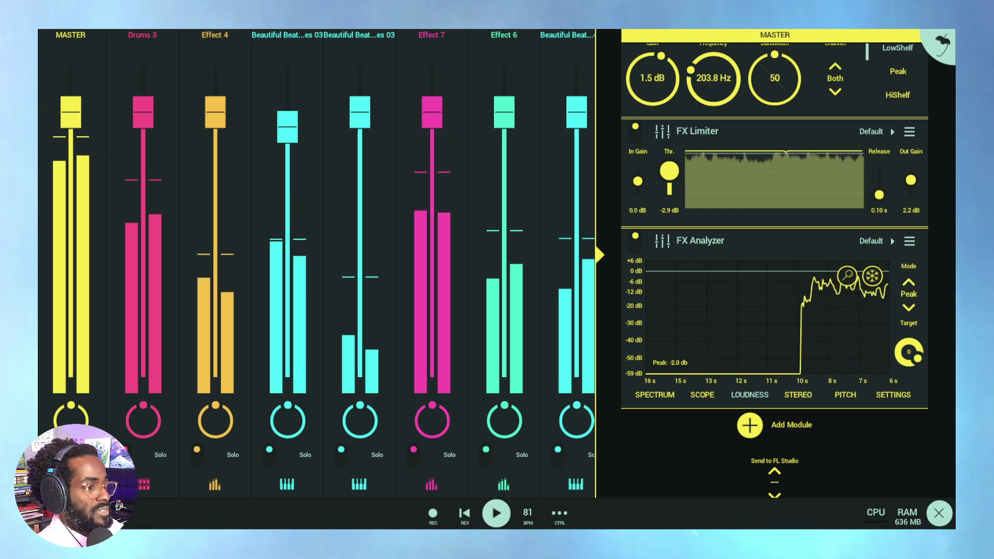
{"action": "mouse_move", "coordinate": [71, 107]}
{"action": "left_mouse_down"}
{"action": "mouse_move", "coordinate": [71, 124]}
{"action": "mouse_move", "coordinate": [71, 108]}
{"action": "left_mouse_up"}
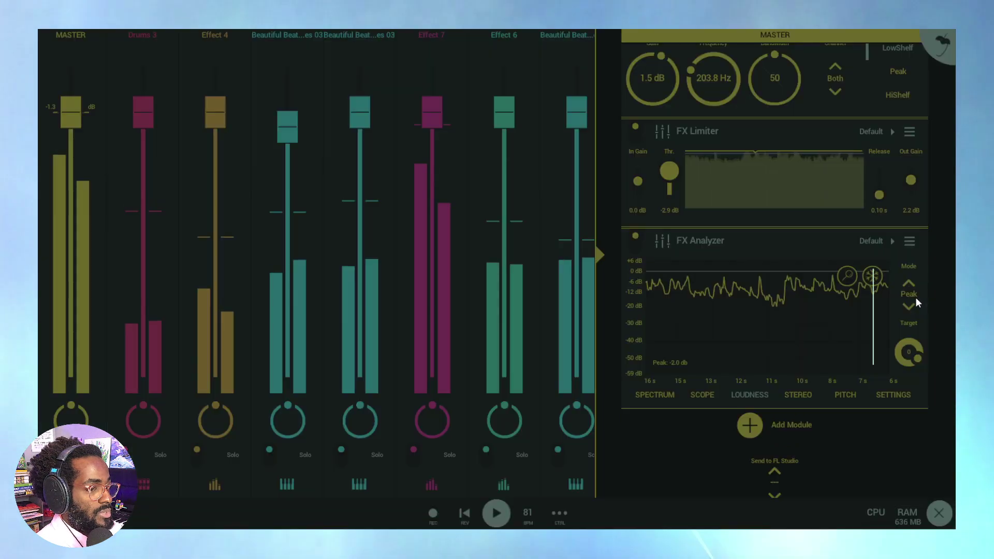
Settle the analyzer on RMS measurement, keeping it after reviewing the mode list
{"action": "left_click", "coordinate": [916, 297]}
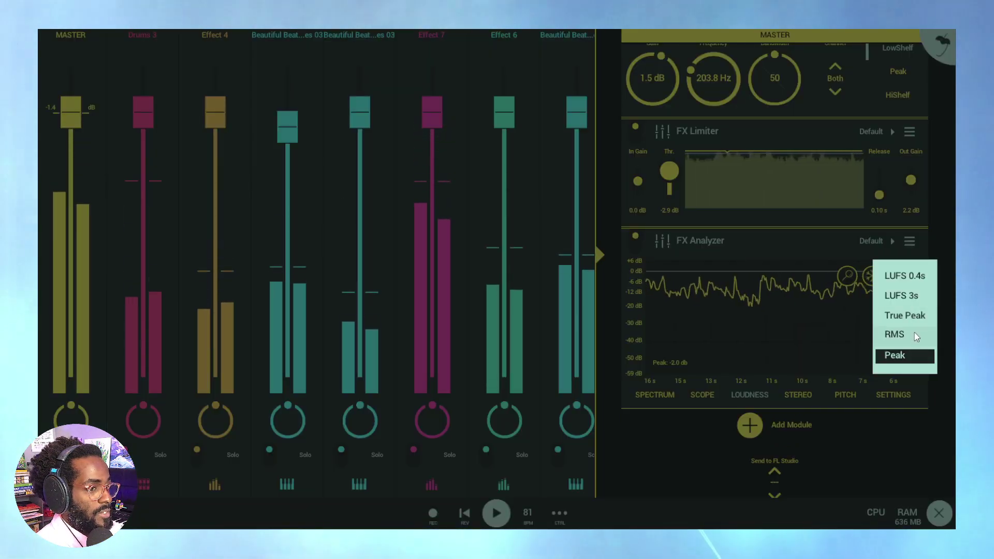
{"action": "left_click", "coordinate": [914, 333]}
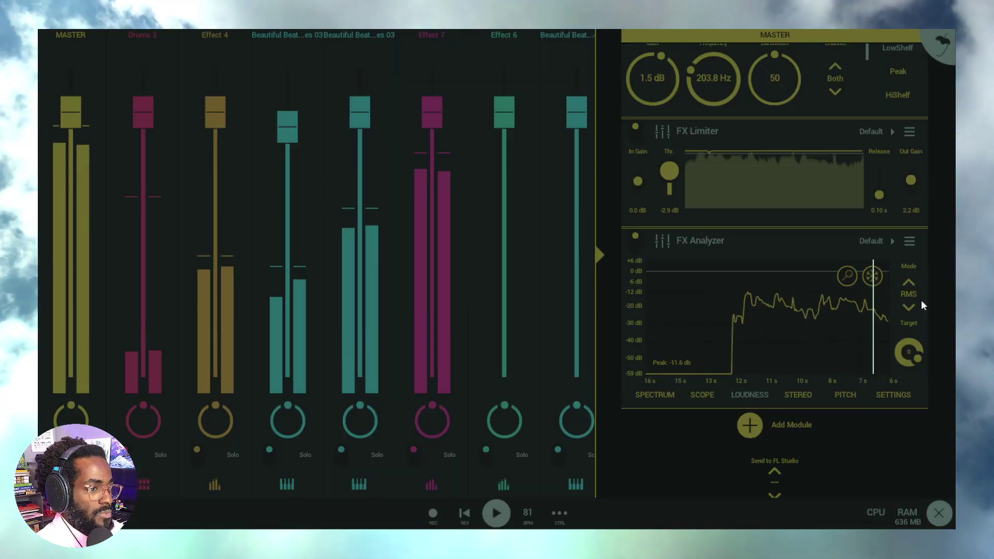
{"action": "left_click", "coordinate": [908, 294]}
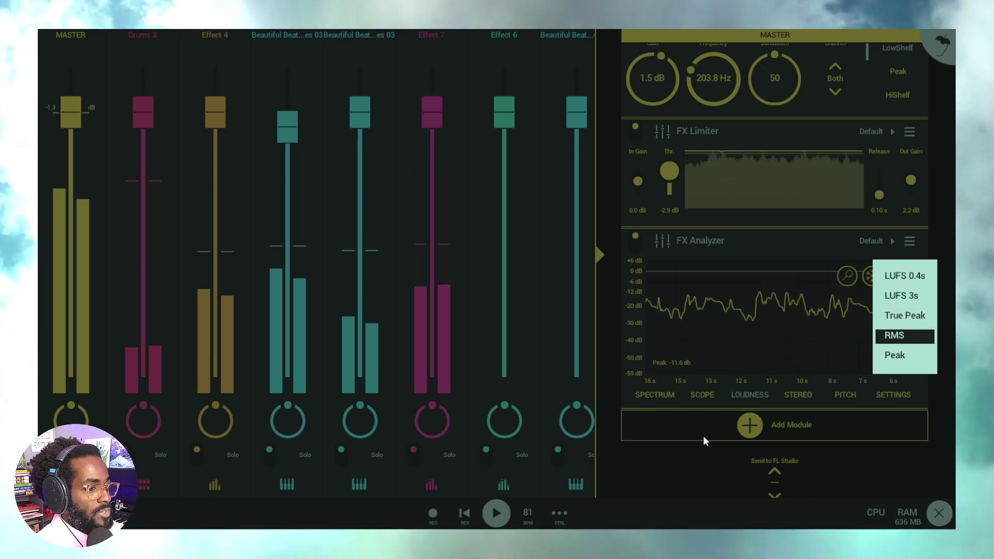
{"action": "left_click", "coordinate": [687, 454]}
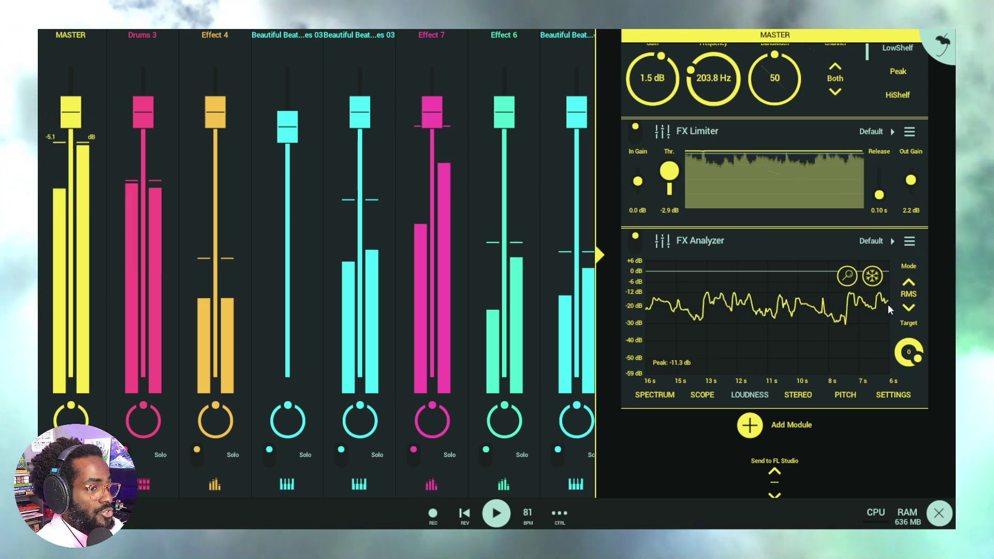
Switch the analyzer to True Peak, reading -2.0 dB peak, and keep it after reviewing the mode list
{"action": "left_click", "coordinate": [907, 294]}
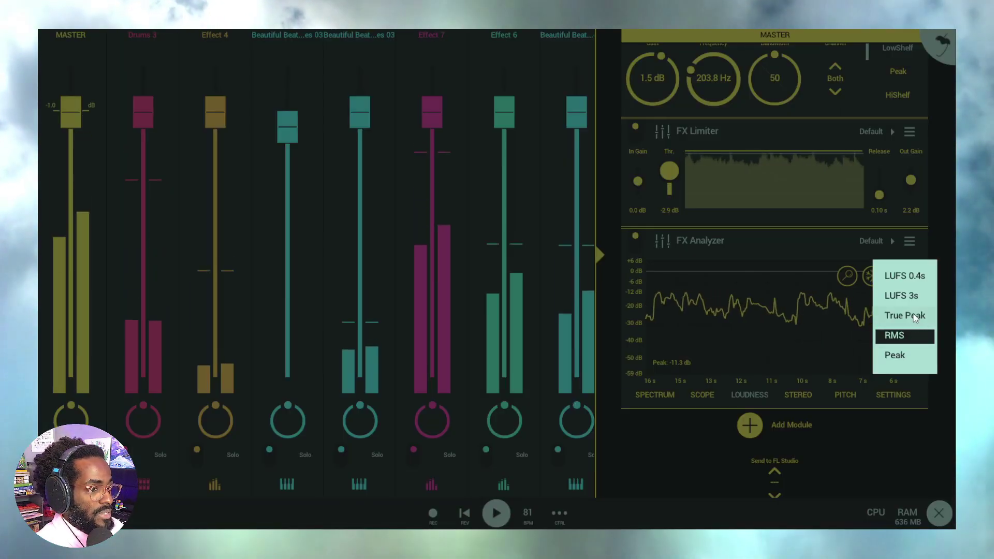
{"action": "left_click", "coordinate": [915, 315]}
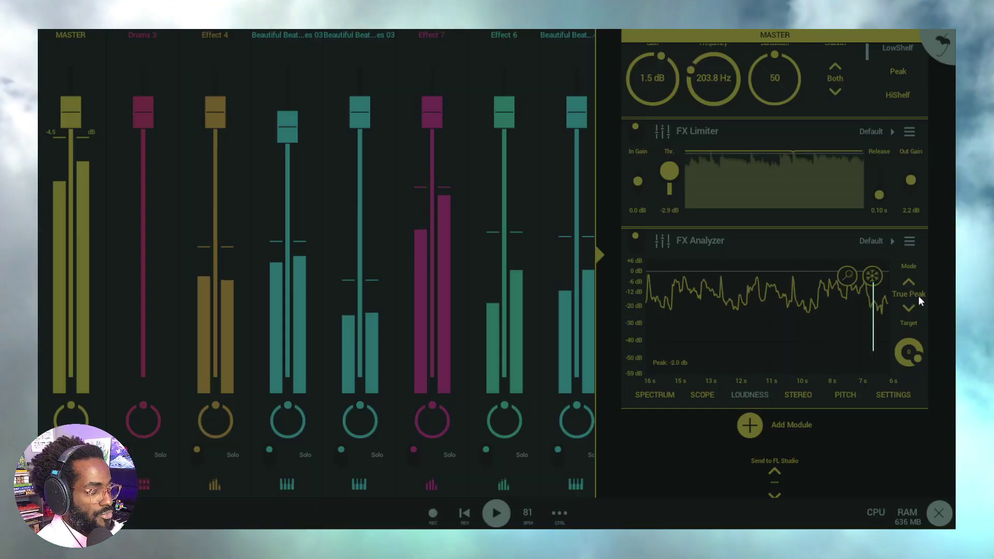
{"action": "left_click", "coordinate": [918, 296]}
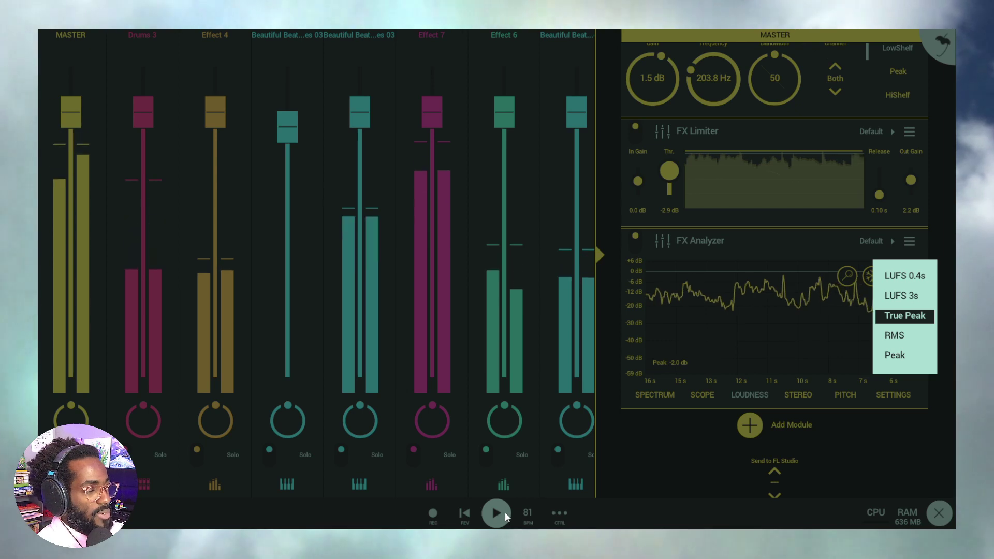
{"action": "left_click", "coordinate": [504, 507]}
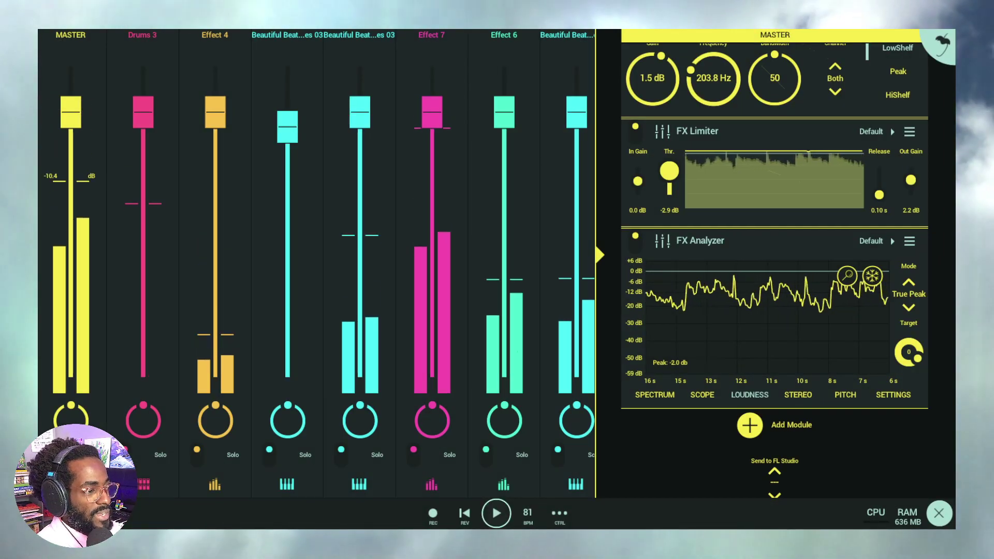